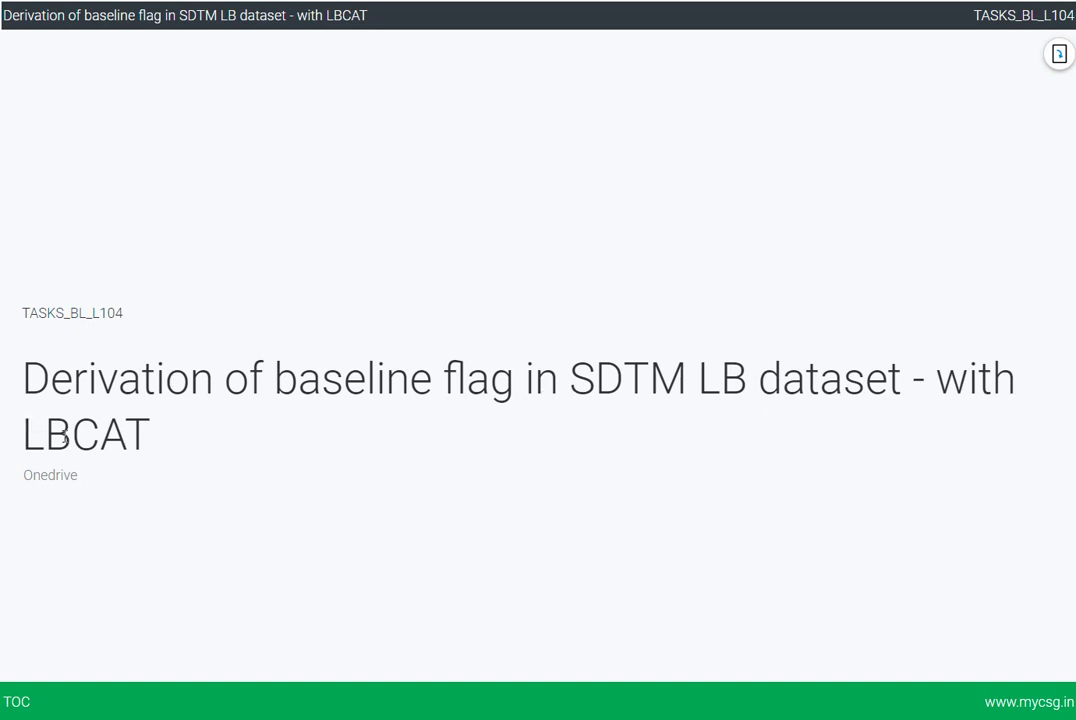
# Step: Advance past the mycsg.in title slide to the LB dataset table slide
pyautogui.click(462, 447)
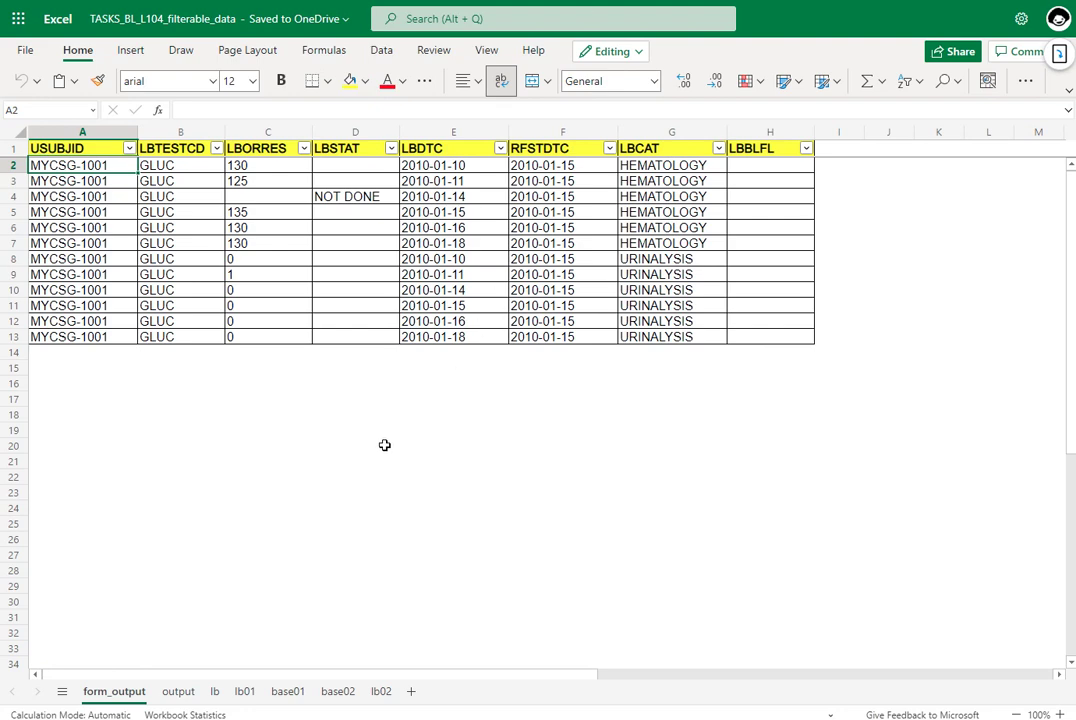
pyautogui.click(214, 691)
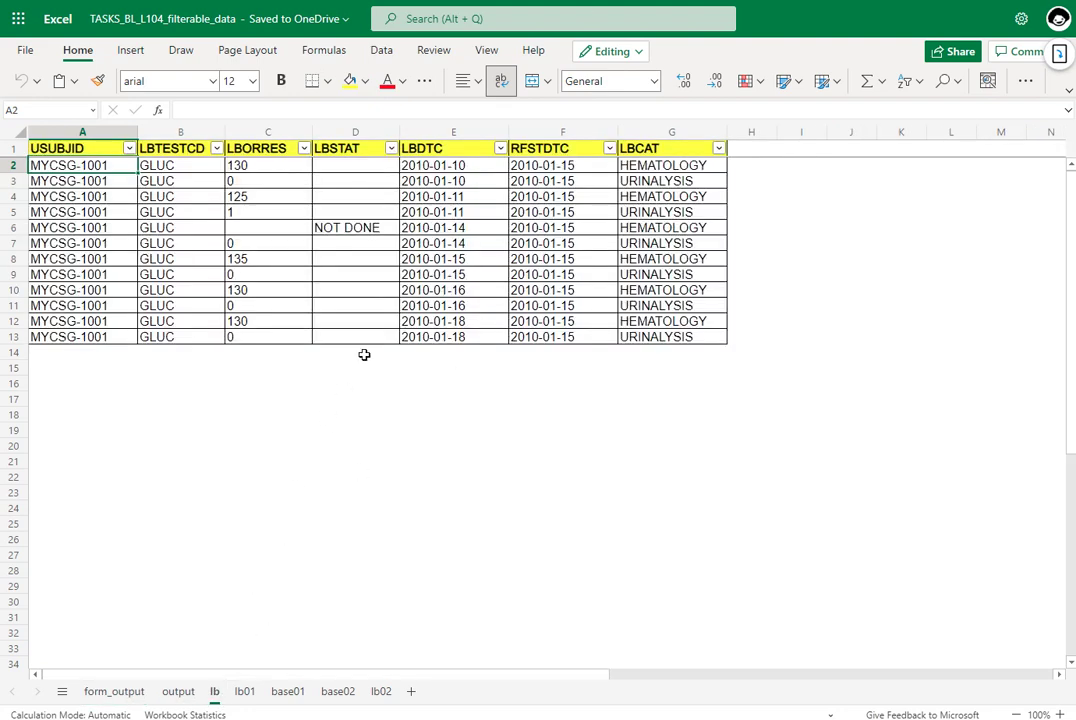
pyautogui.moveTo(462, 165); pyautogui.dragTo(451, 180)
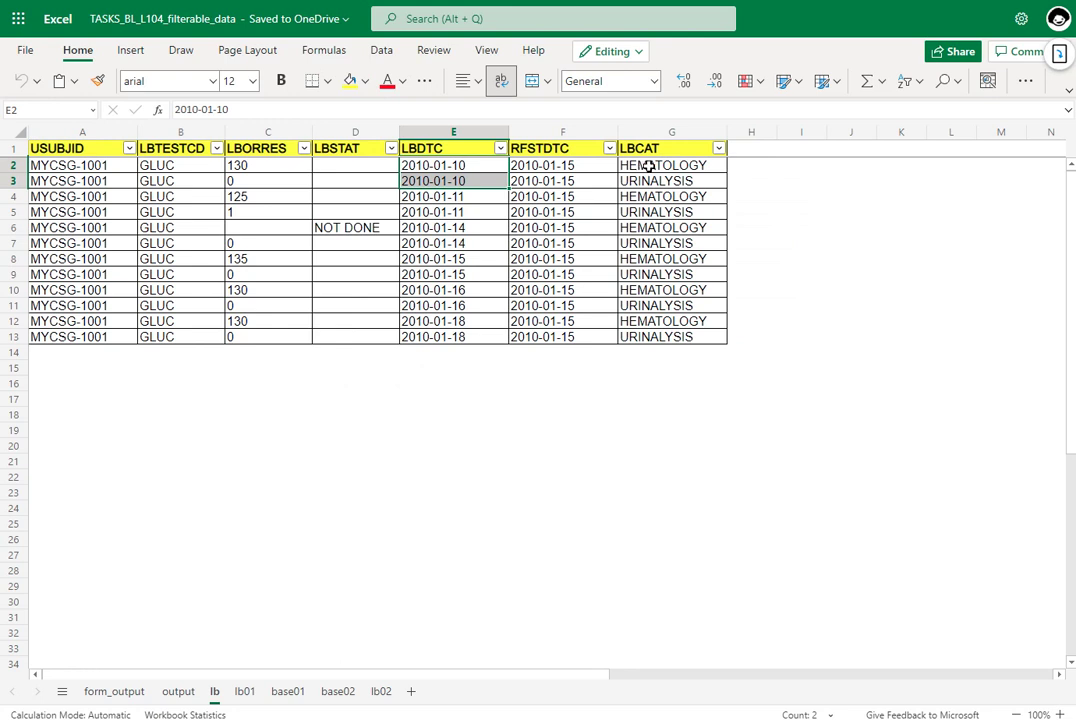
pyautogui.click(650, 166)
pyautogui.click(658, 183)
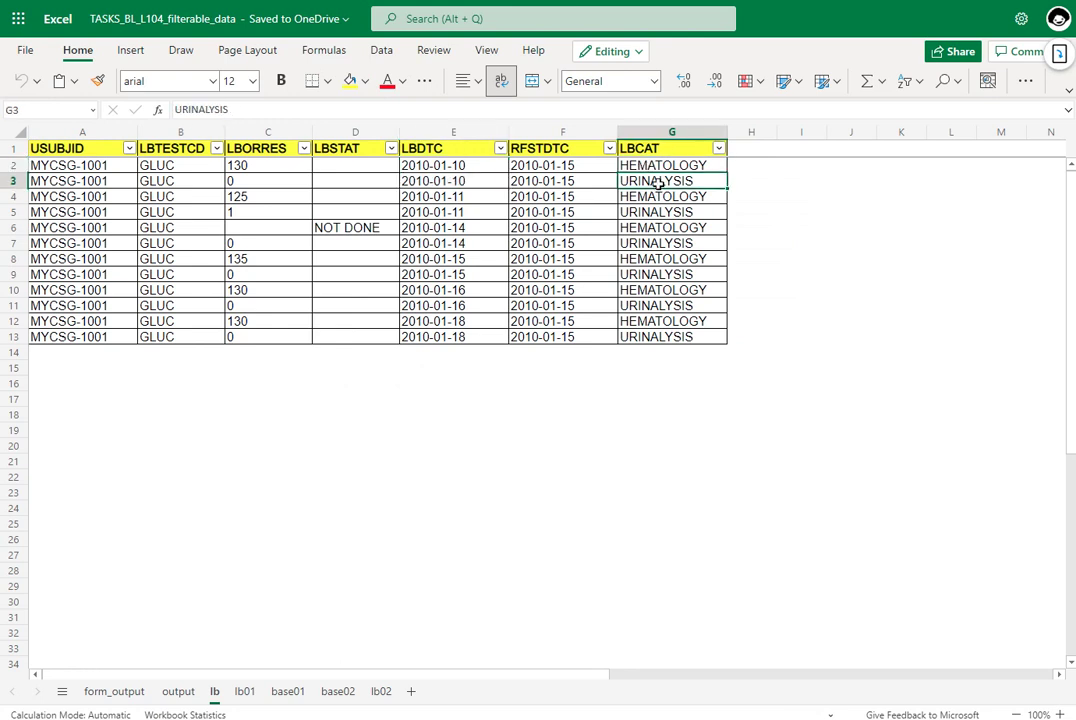
pyautogui.moveTo(470, 196); pyautogui.dragTo(473, 211)
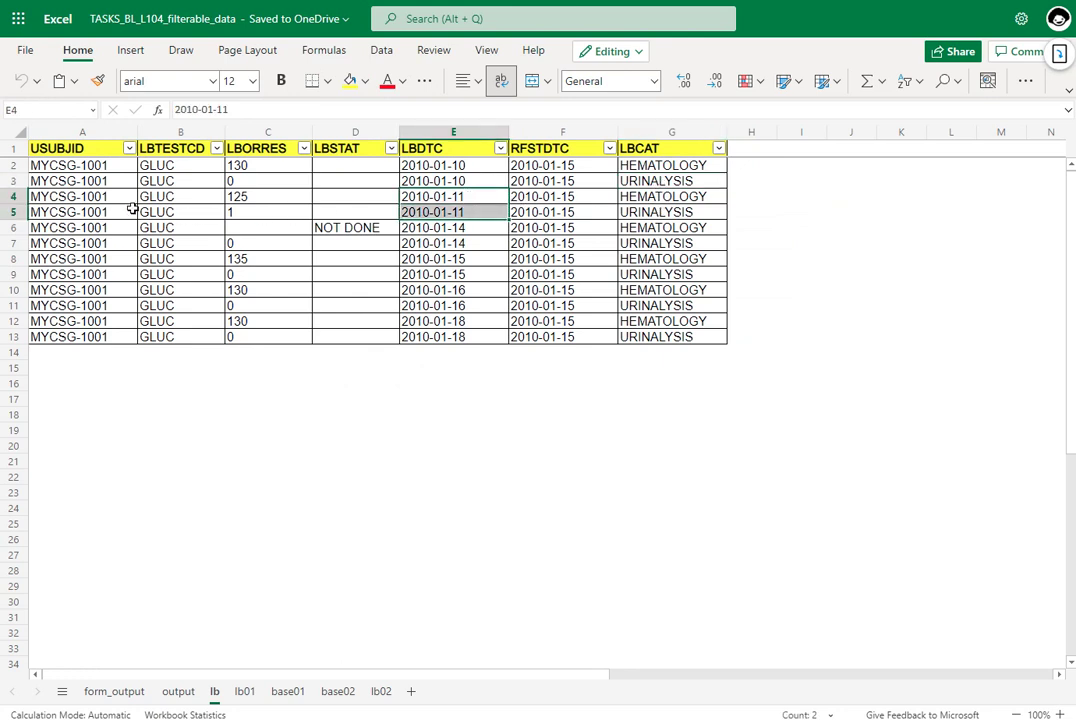
pyautogui.click(685, 198)
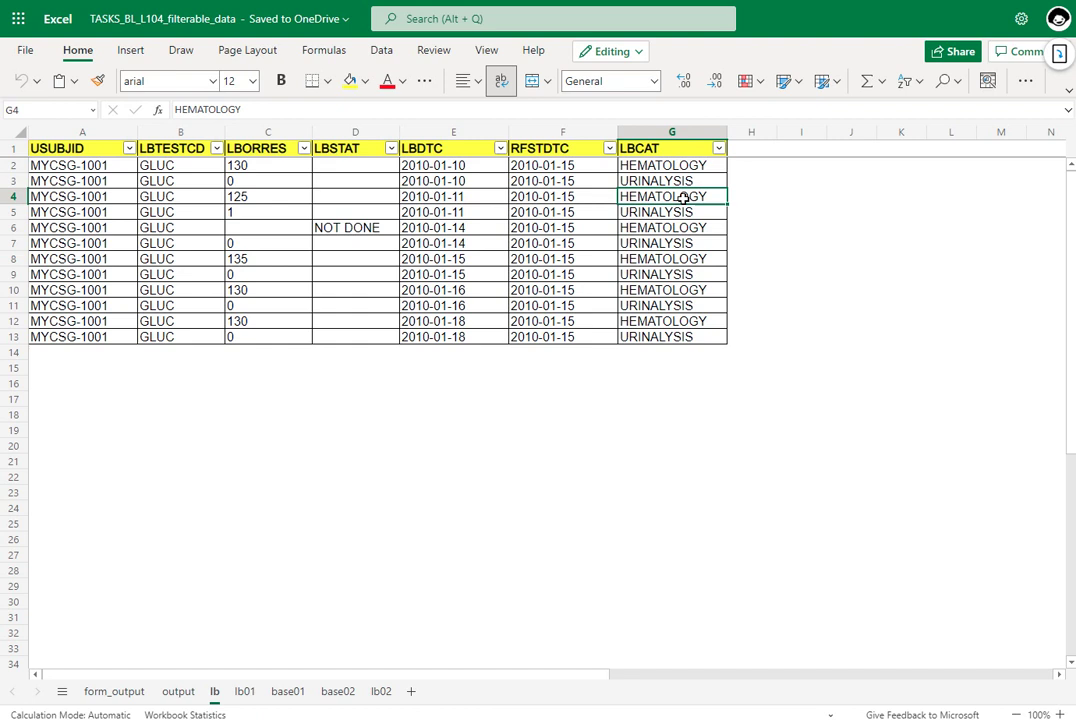
pyautogui.click(675, 213)
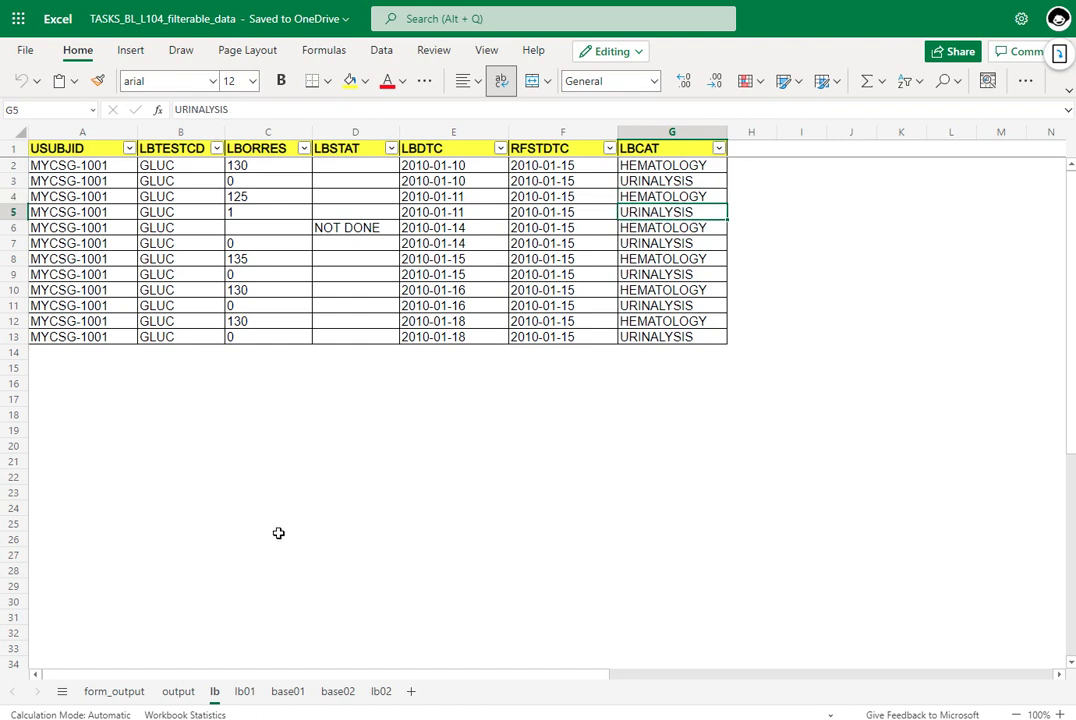
# Step: On form_output, fill the HEMATOLOGY cells G2:G7 with Orange Lighter 80%
pyautogui.click(114, 691)
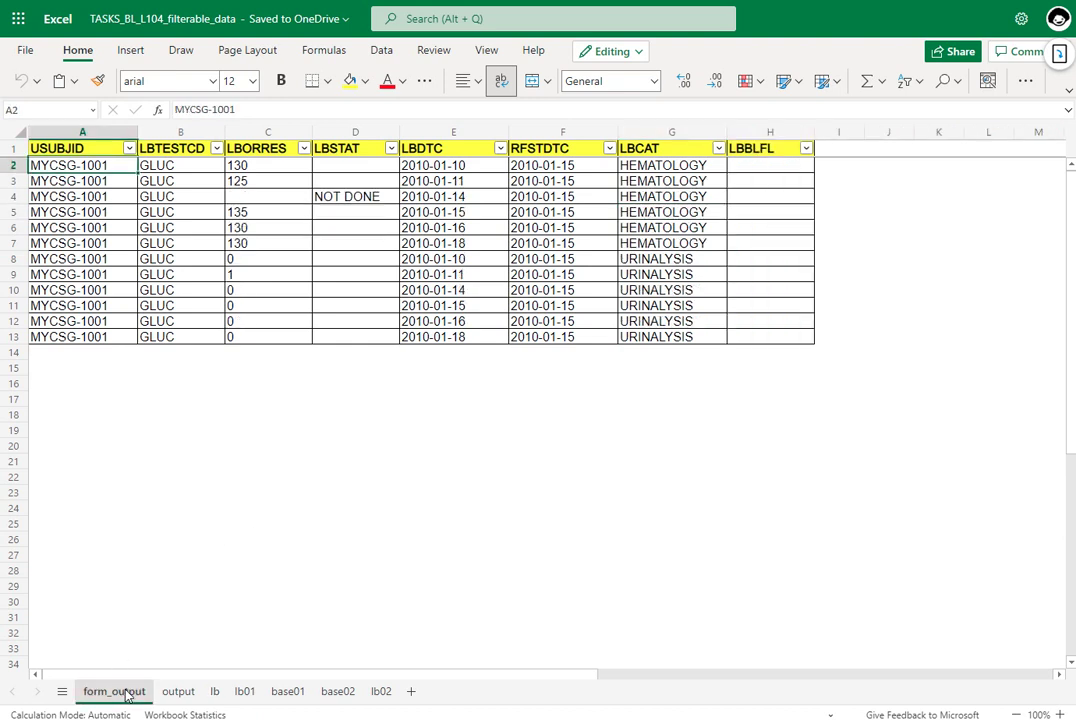
pyautogui.moveTo(677, 165); pyautogui.dragTo(670, 242)
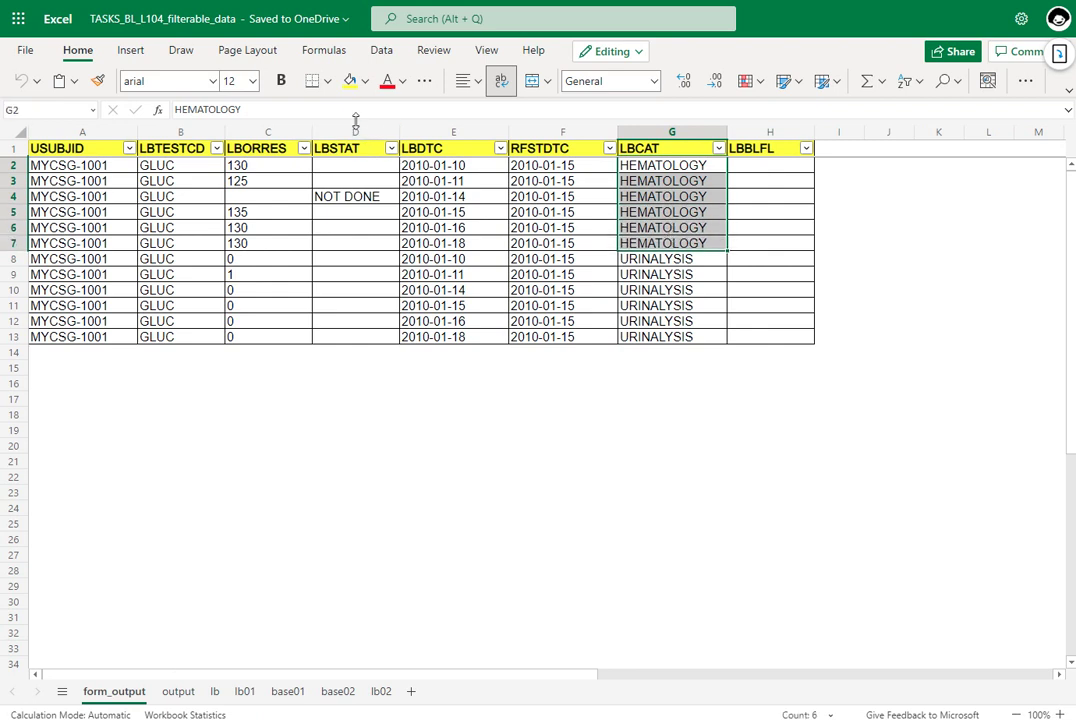
pyautogui.click(367, 82)
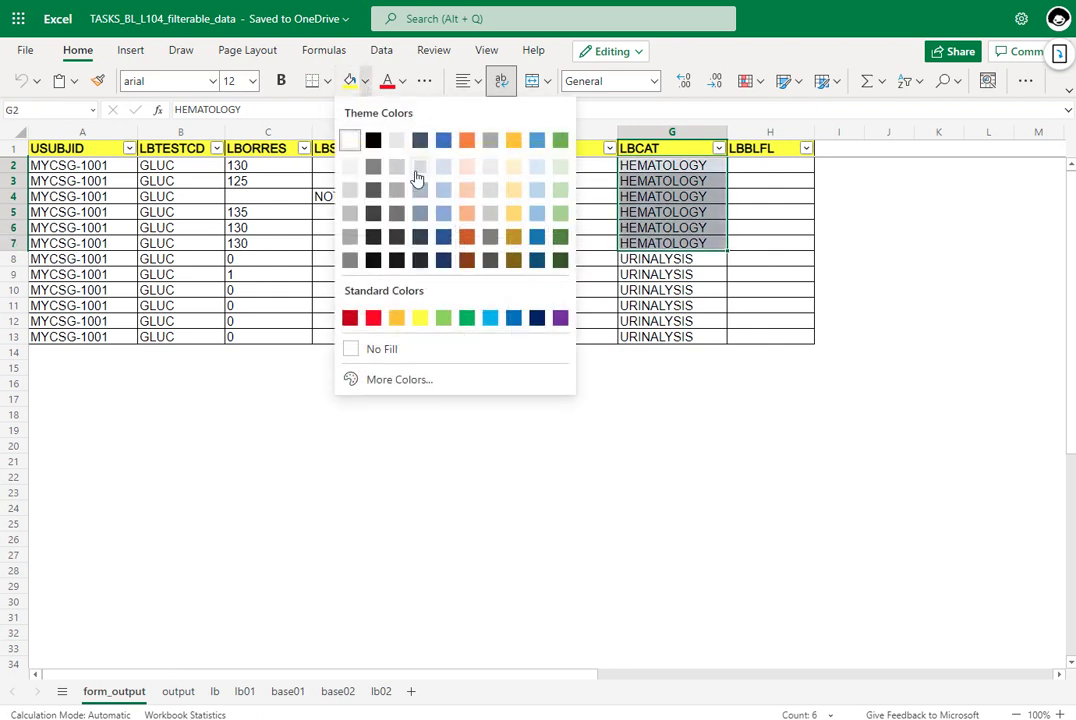
pyautogui.click(467, 166)
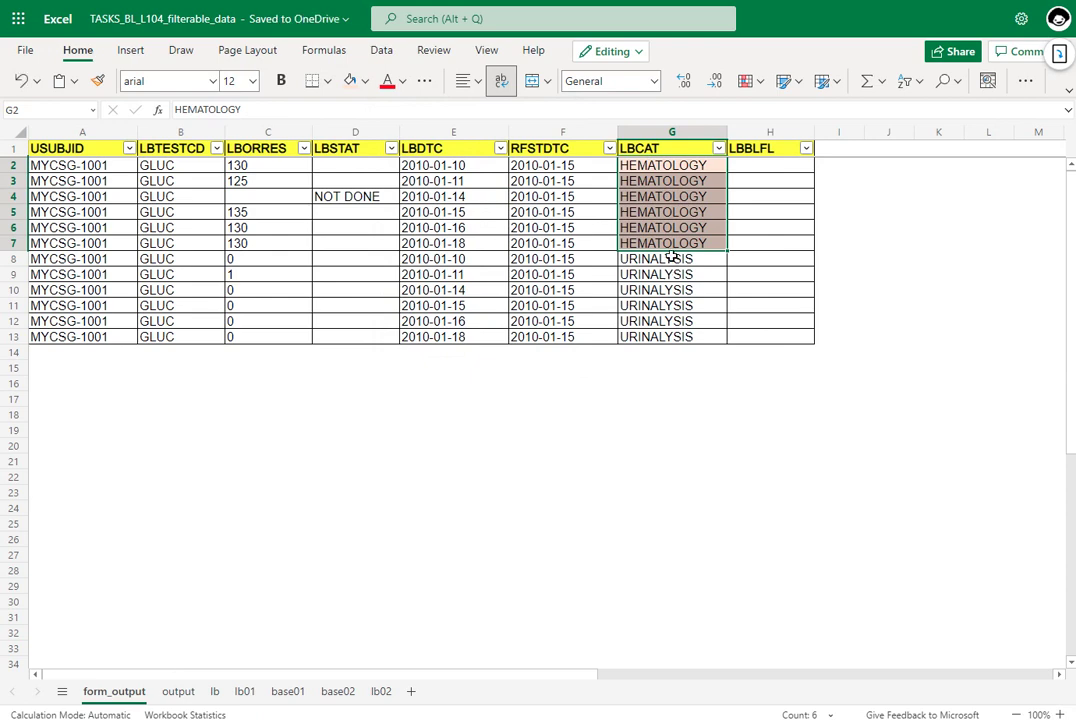
# Step: Fill the URINALYSIS cells G8:G13 with Gold Lighter 80%
pyautogui.moveTo(670, 258); pyautogui.dragTo(670, 336)
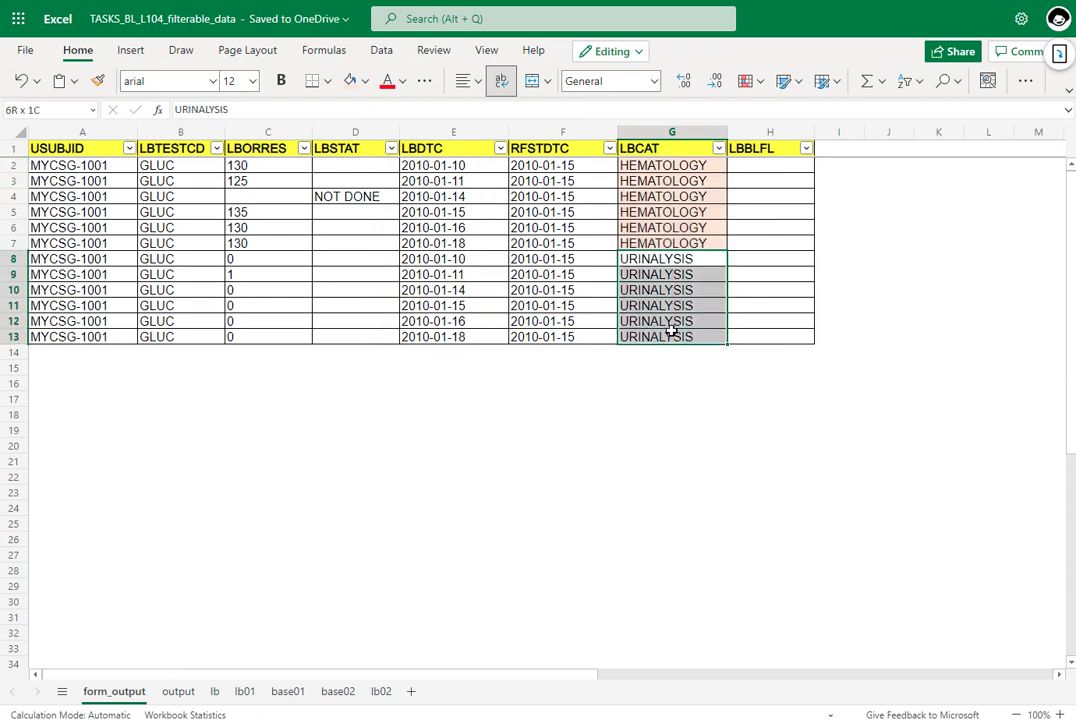
pyautogui.click(364, 81)
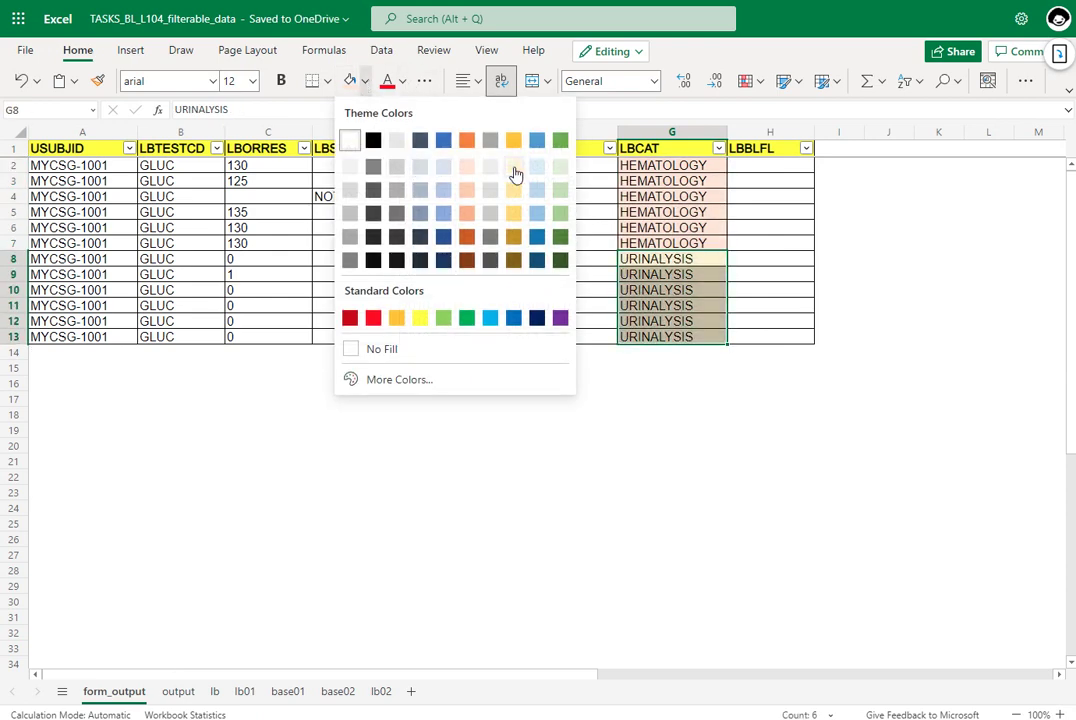
pyautogui.click(513, 167)
pyautogui.click(694, 402)
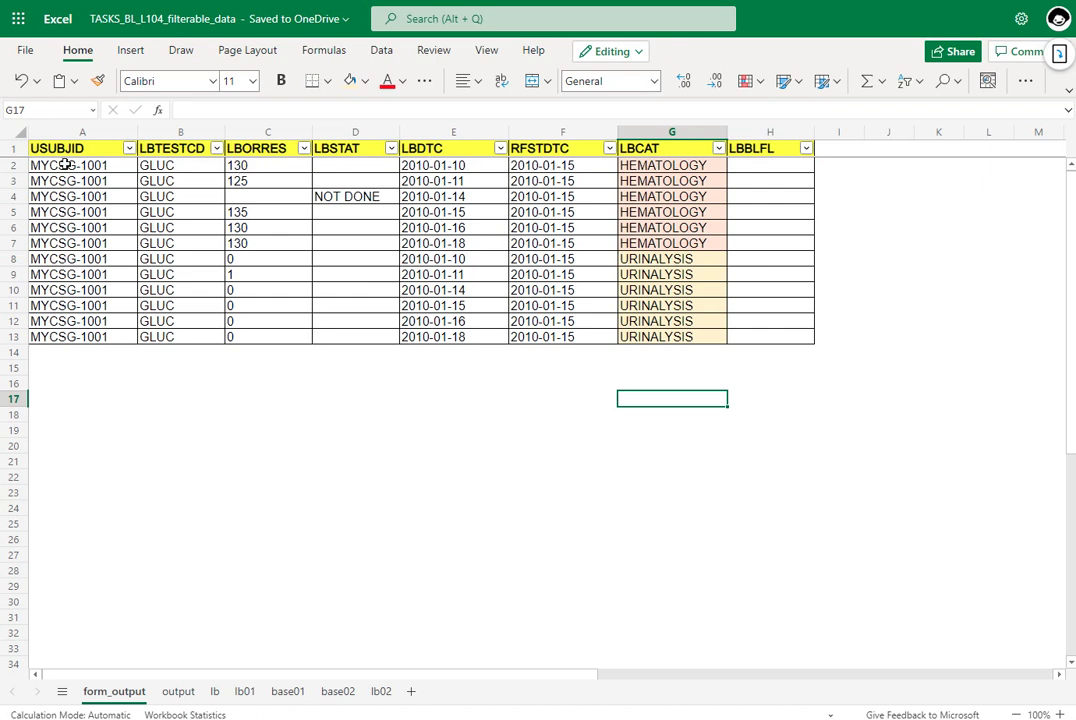
# Step: Give the 2010-01-10 HEMATOLOGY record in A2:F2 a light green fill
pyautogui.moveTo(62, 166); pyautogui.dragTo(568, 166)
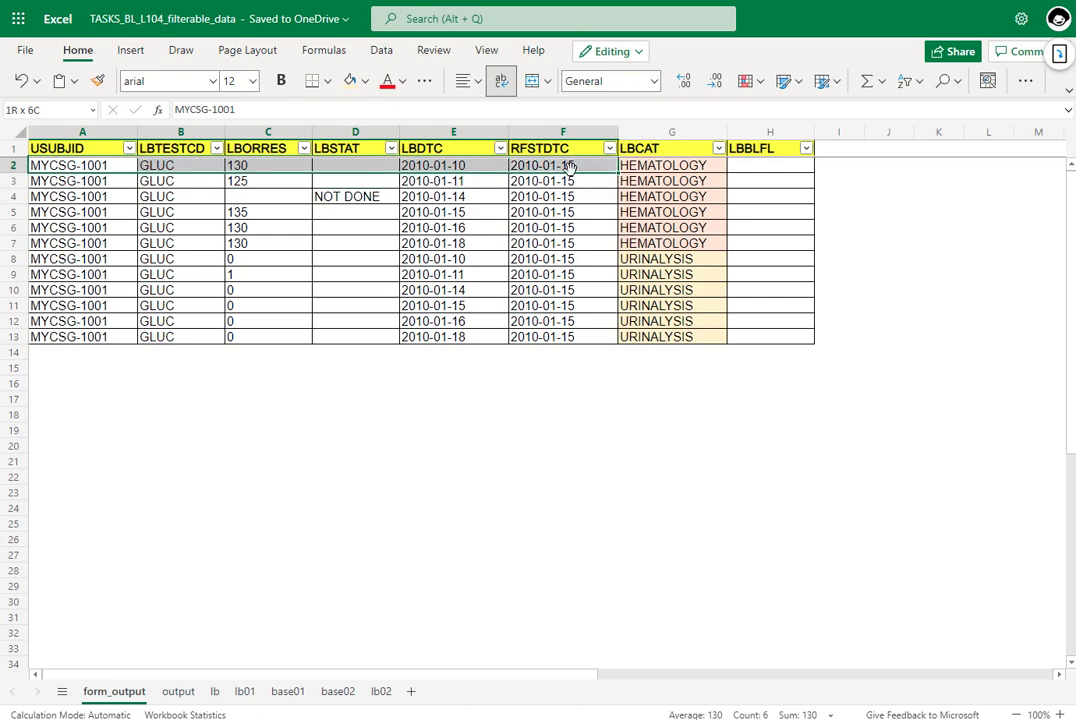
pyautogui.click(366, 82)
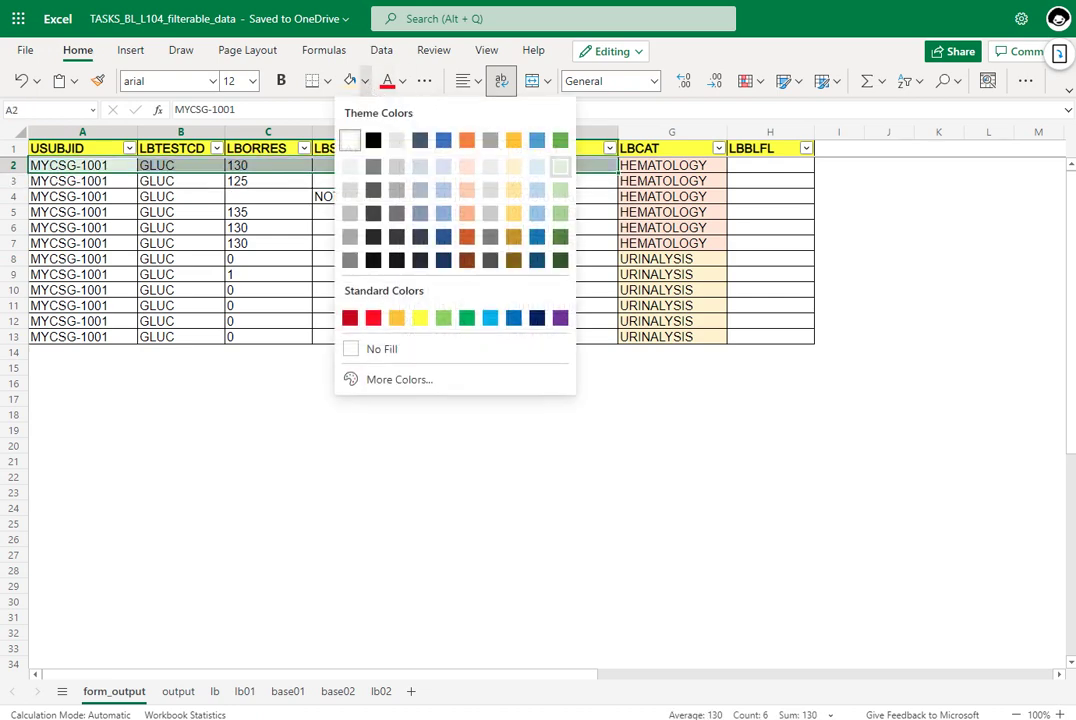
pyautogui.press('Escape')
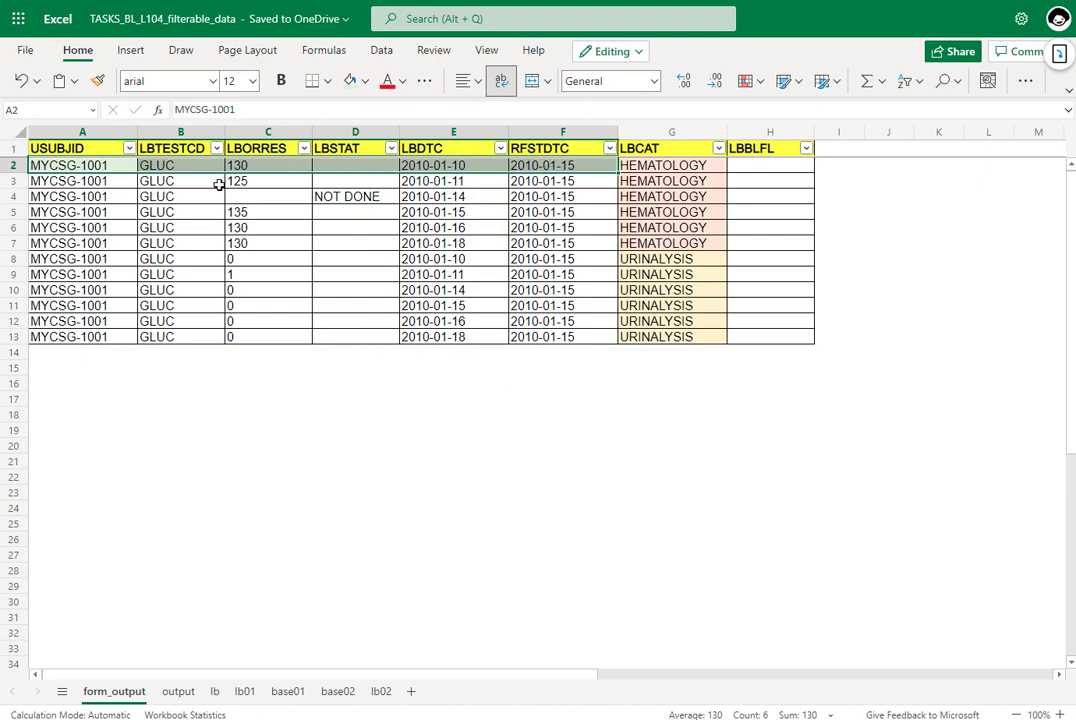
pyautogui.click(103, 183)
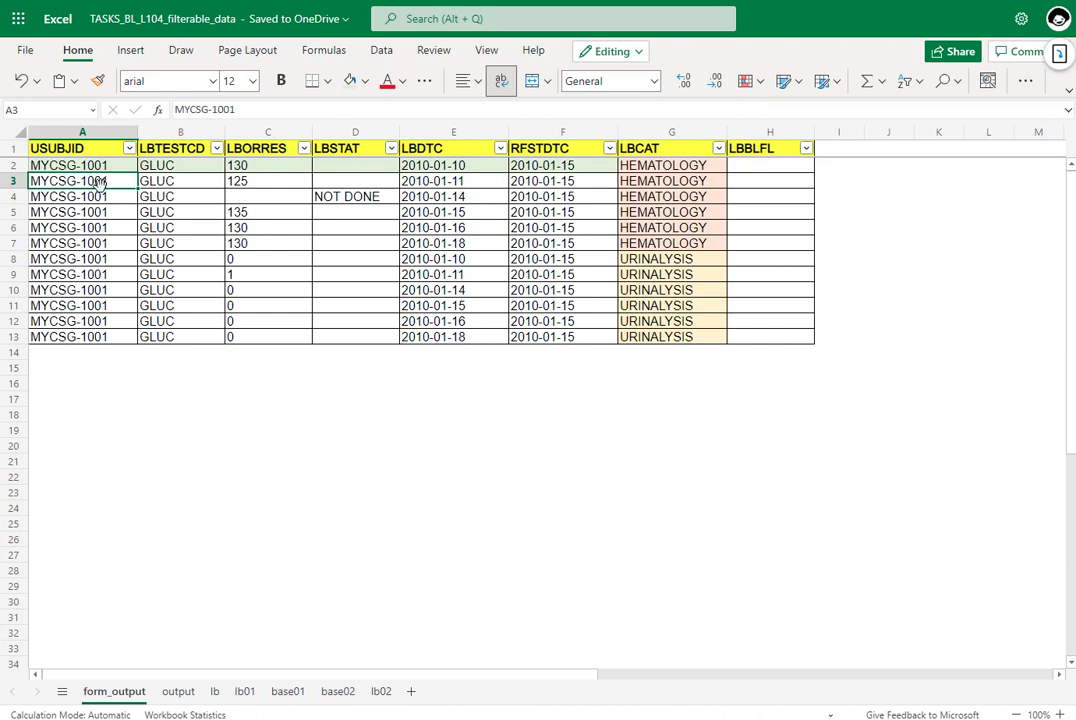
# Step: Apply light green fill to HEMATOLOGY rows 3 and 5, leaving NOT DONE row 4 unshaded
pyautogui.moveTo(100, 182); pyautogui.dragTo(540, 180)
pyautogui.click(353, 84)
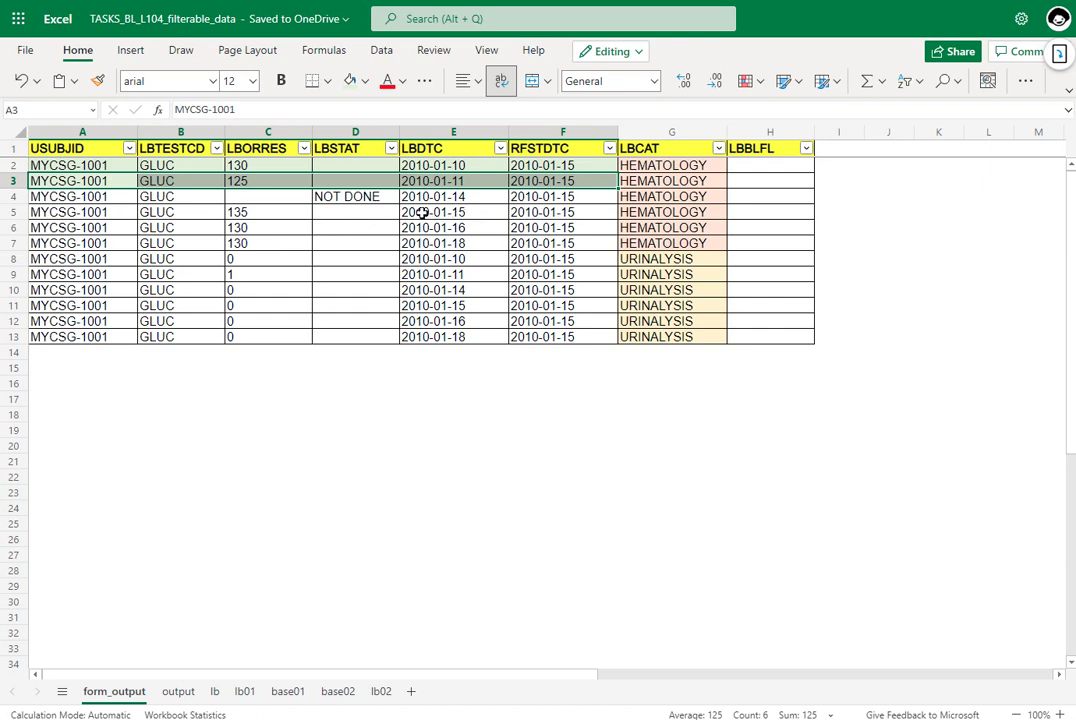
pyautogui.click(598, 213)
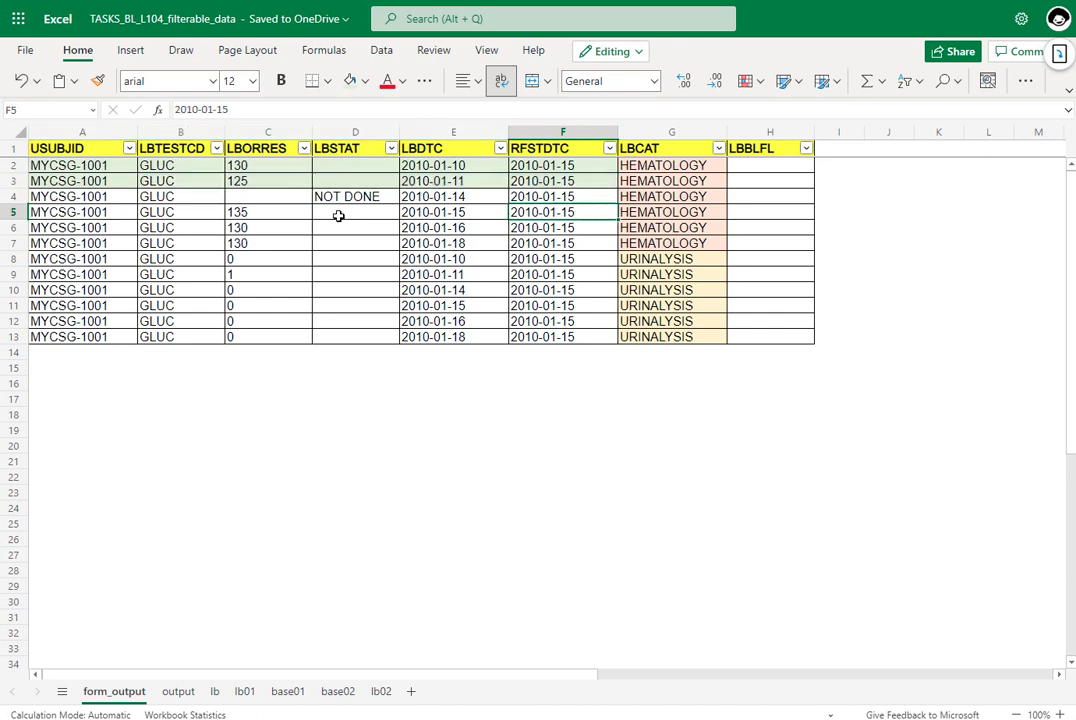
pyautogui.moveTo(586, 214); pyautogui.dragTo(80, 215)
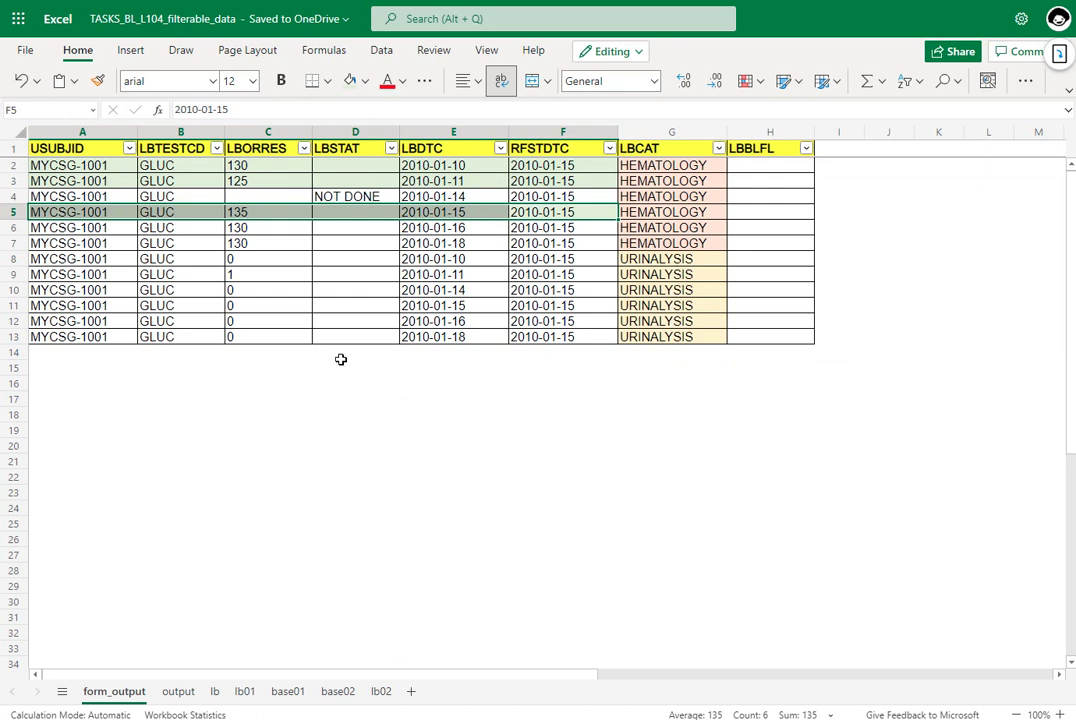
pyautogui.moveTo(556, 259); pyautogui.dragTo(82, 259)
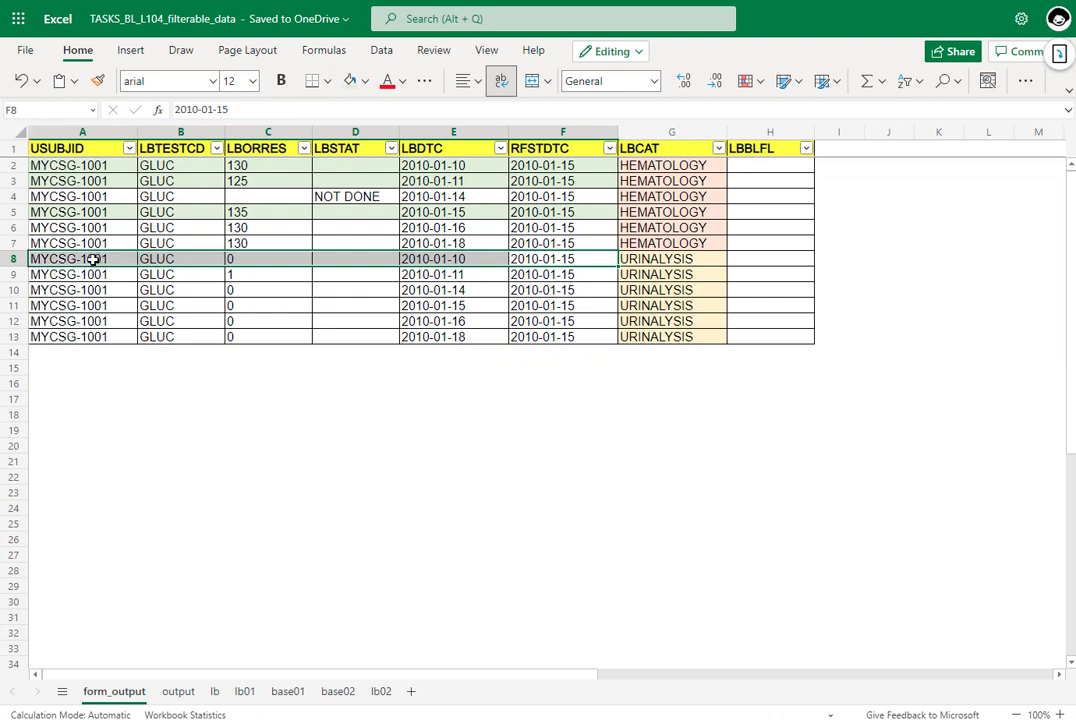
# Step: Shade URINALYSIS rows A8:F11, dated up to 2010-01-15, light green
pyautogui.click(476, 276)
pyautogui.click(470, 290)
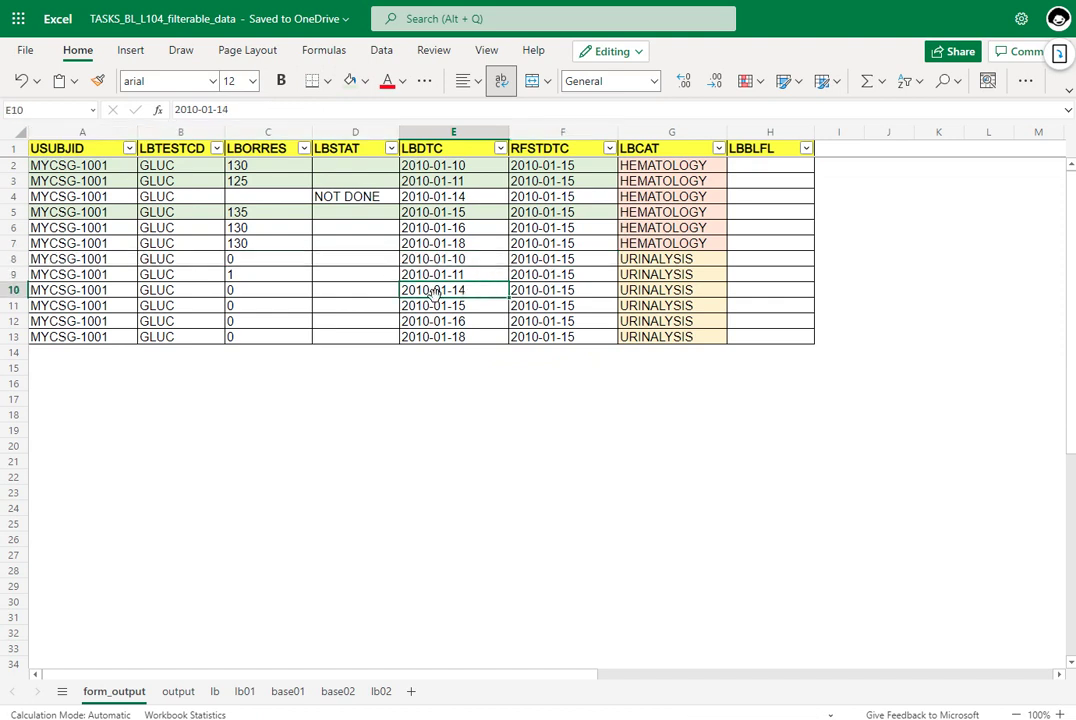
pyautogui.moveTo(235, 259); pyautogui.dragTo(560, 286)
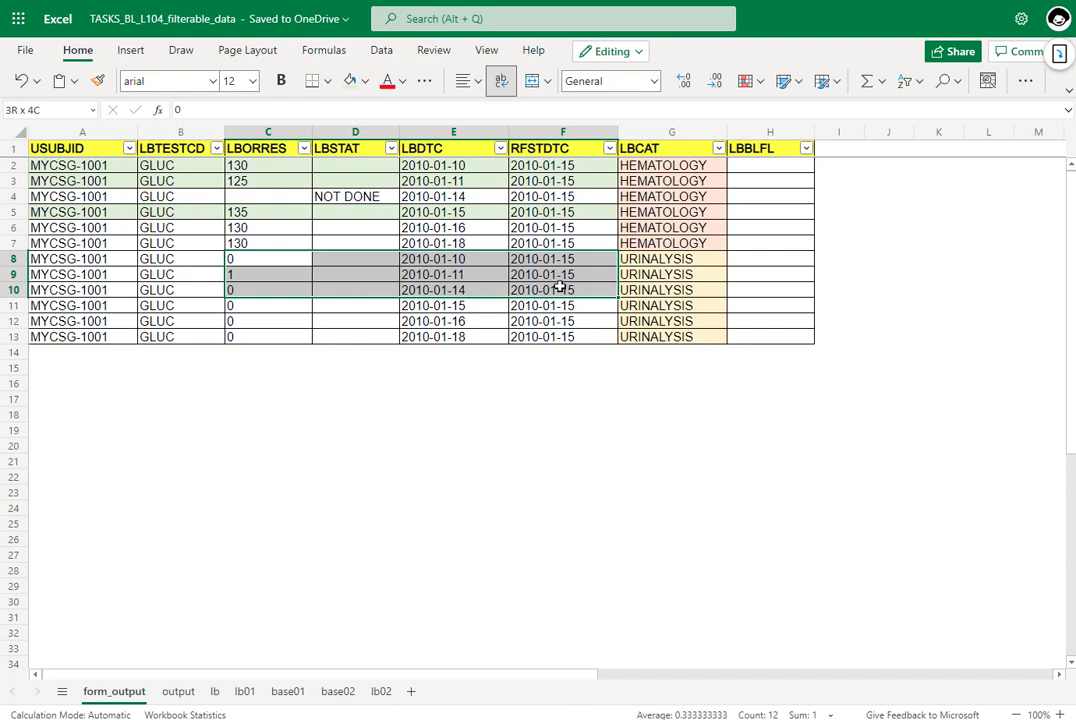
pyautogui.click(477, 305)
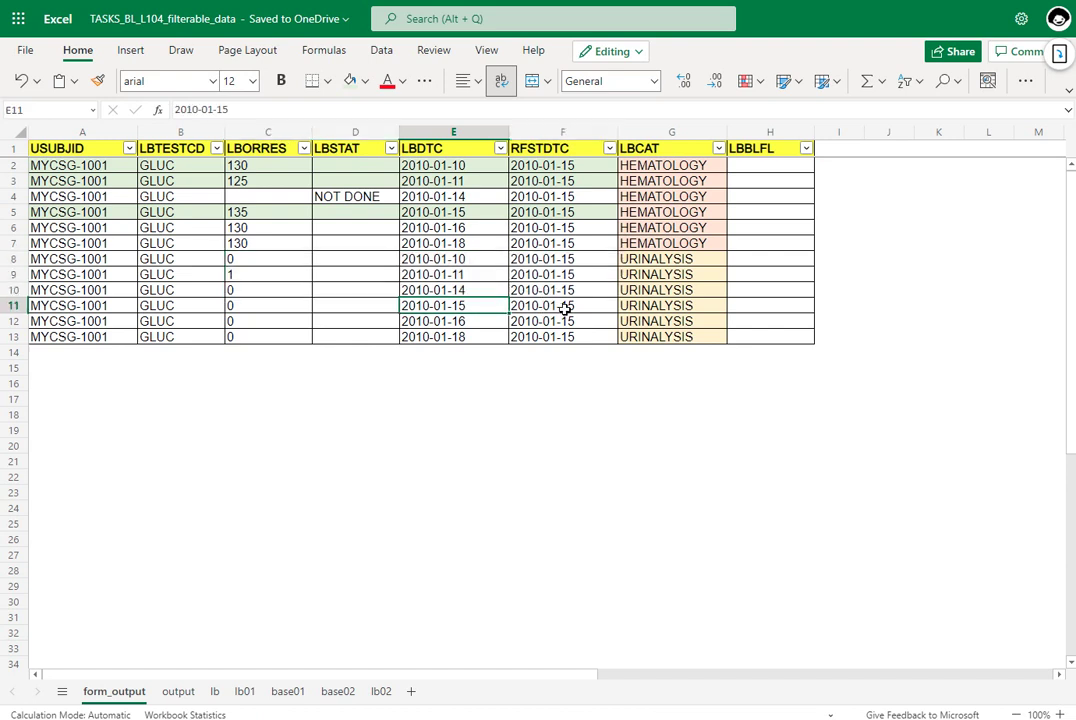
pyautogui.moveTo(590, 306); pyautogui.dragTo(60, 258)
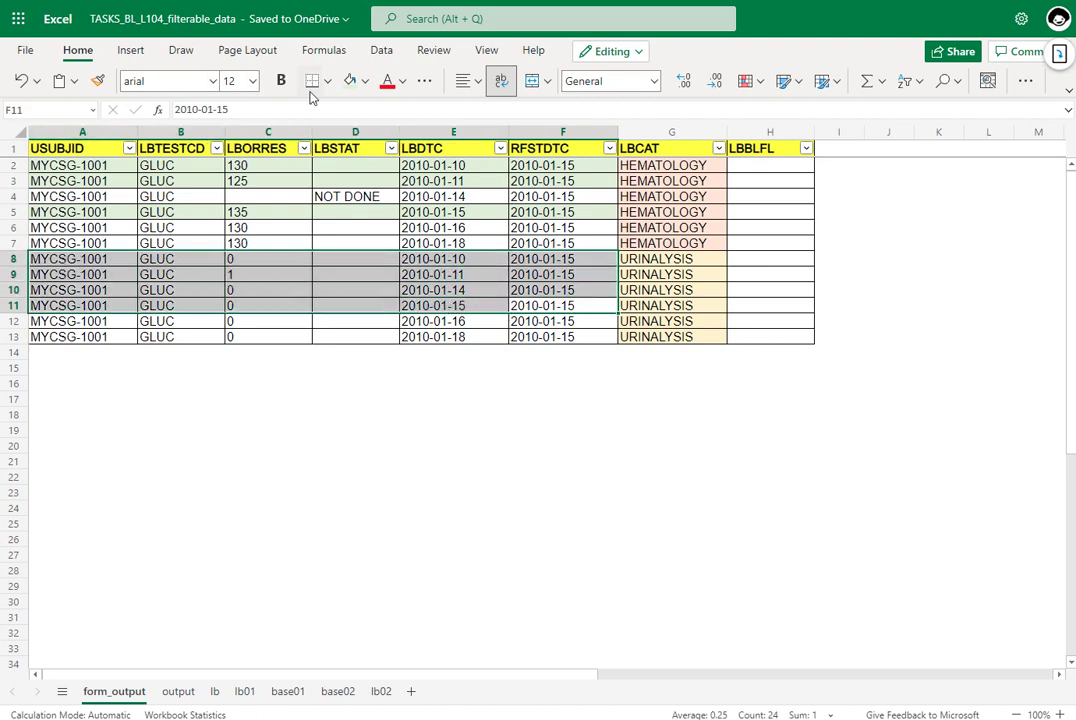
pyautogui.click(350, 82)
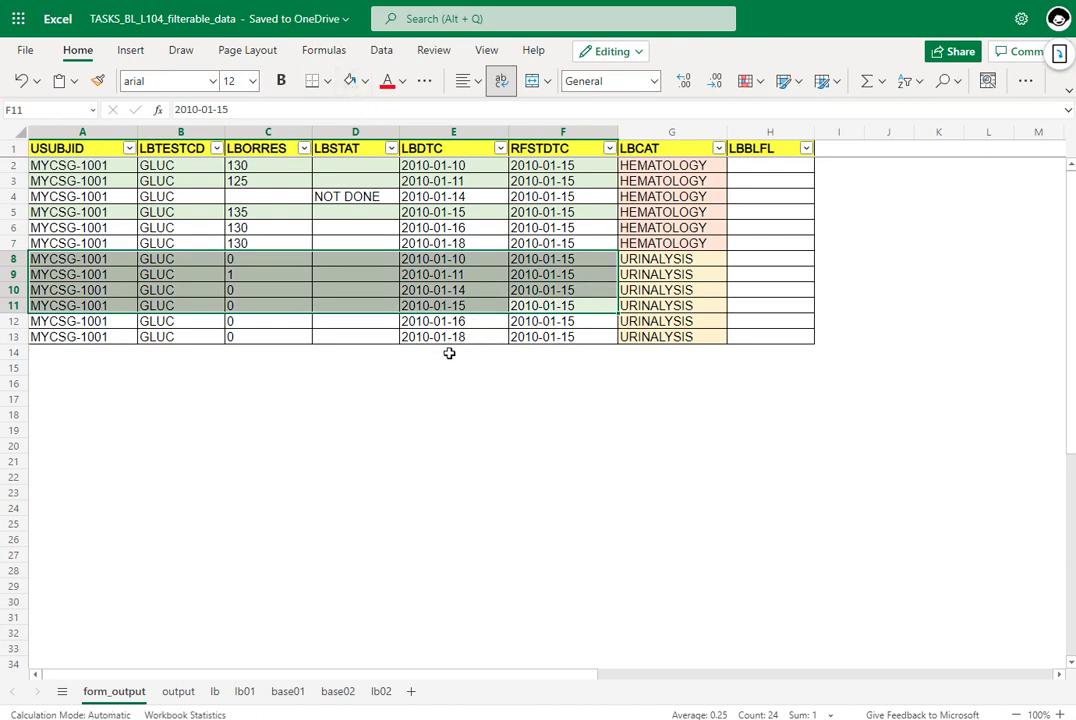
pyautogui.click(566, 337)
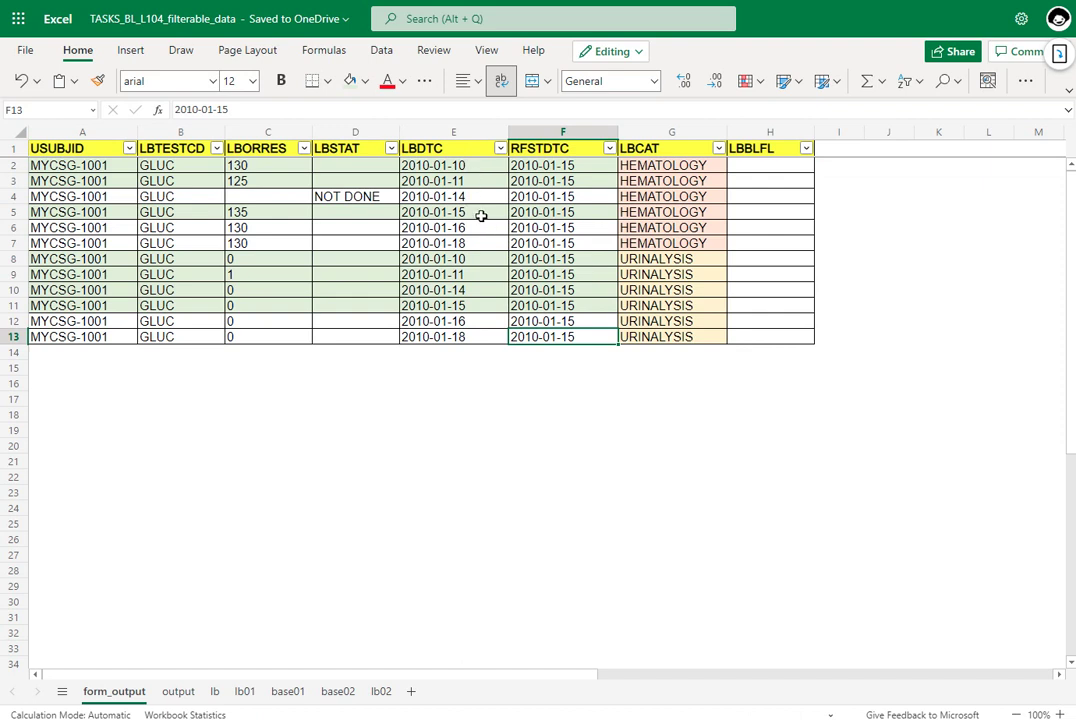
# Step: Enter Y in LBBLFL cells H5 and H11 for the latest eligible records
pyautogui.click(733, 214)
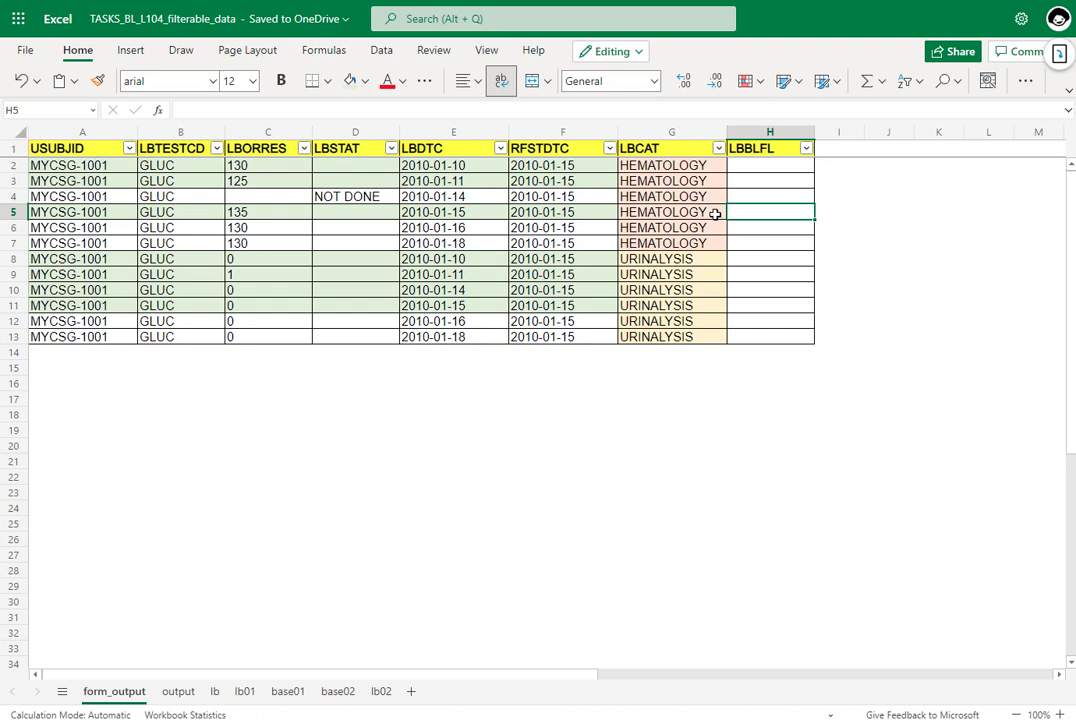
pyautogui.write('Y')
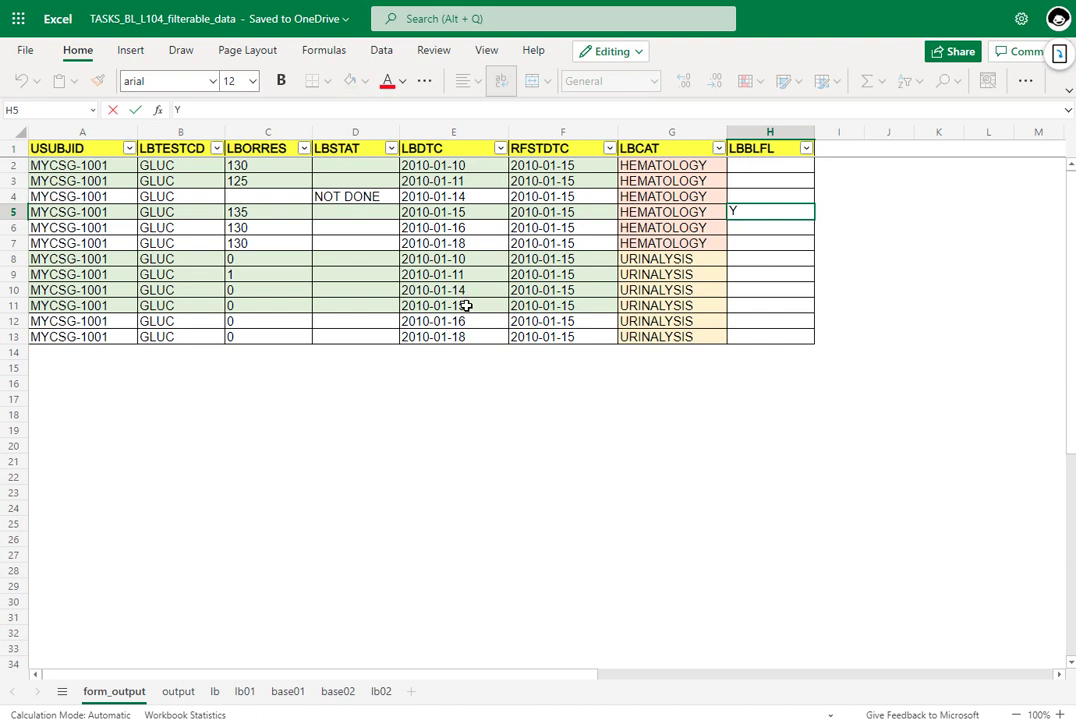
pyautogui.click(756, 306)
pyautogui.write('Y')
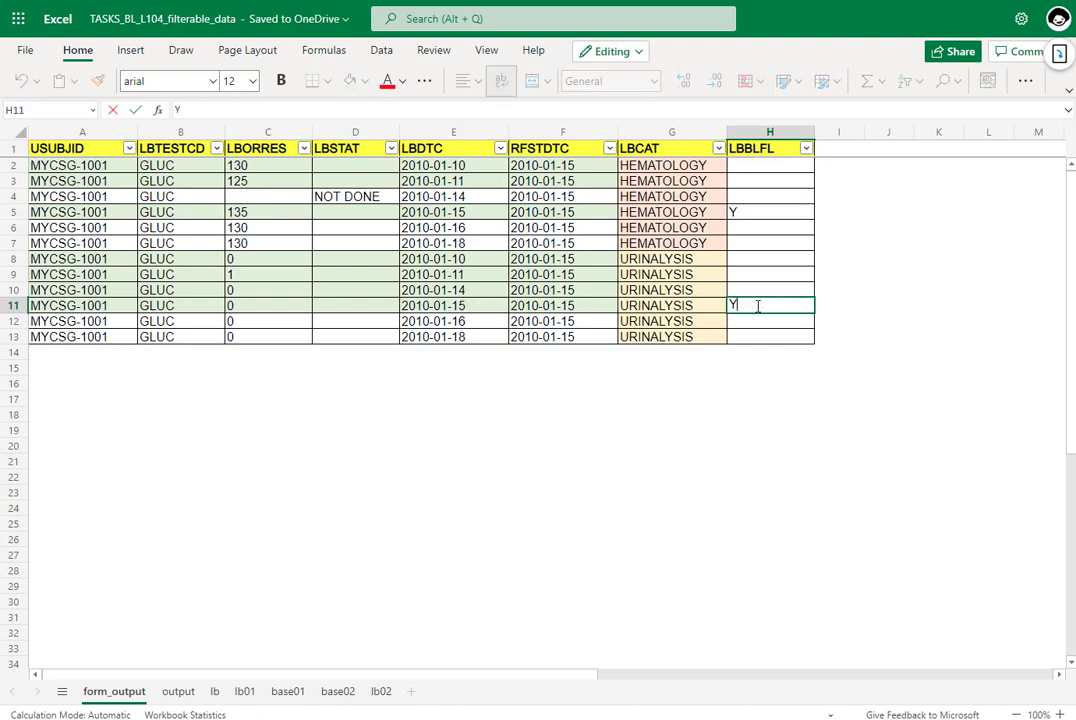
pyautogui.click(747, 214)
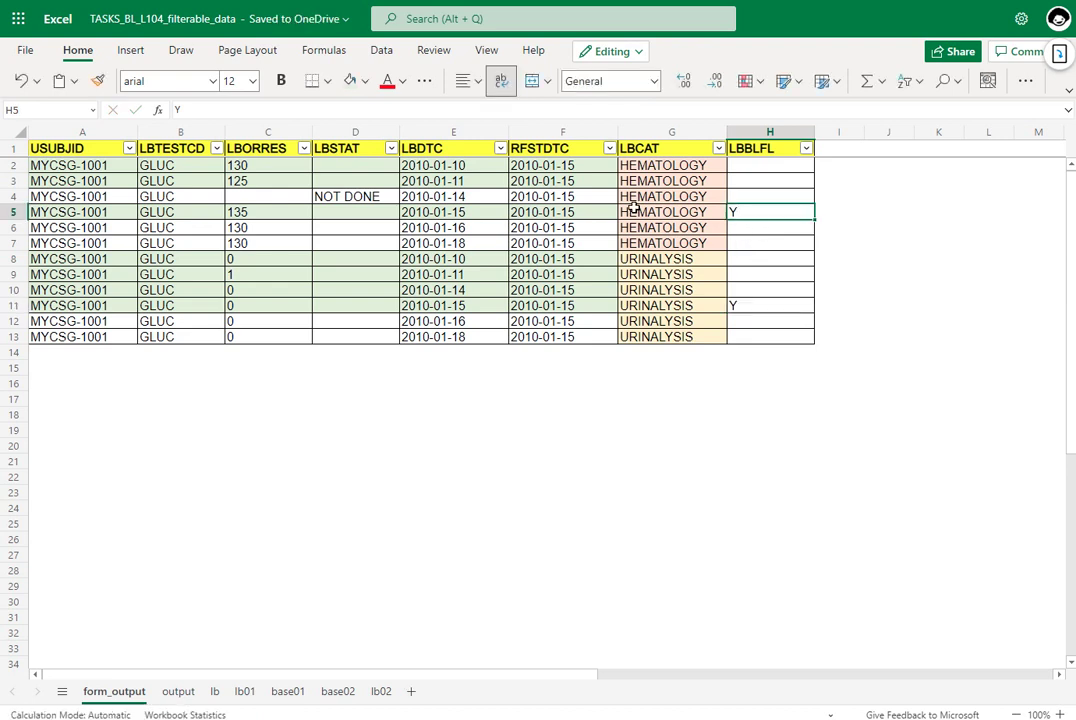
pyautogui.click(748, 306)
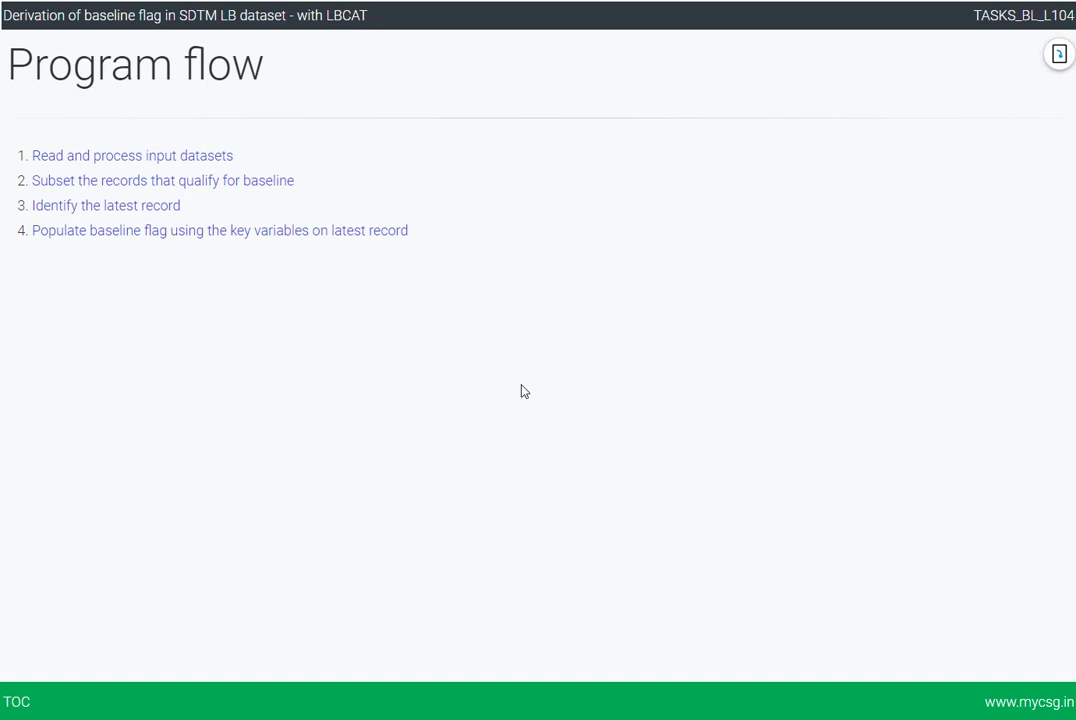
# Step: Advance to the 'Subset the records that qualify for baseline' slide
pyautogui.press('Right')
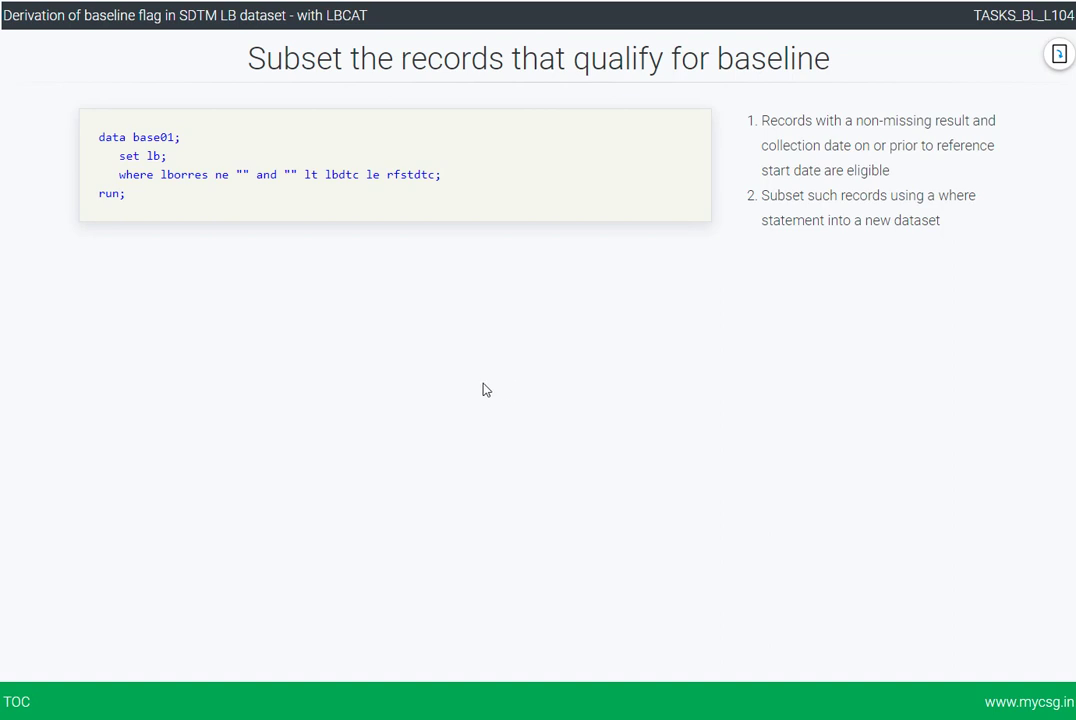
# Step: Highlight the '"" lt lbdtc le rfstdtc' condition in the base01 code, then return to Excel
pyautogui.moveTo(165, 172); pyautogui.dragTo(437, 175)
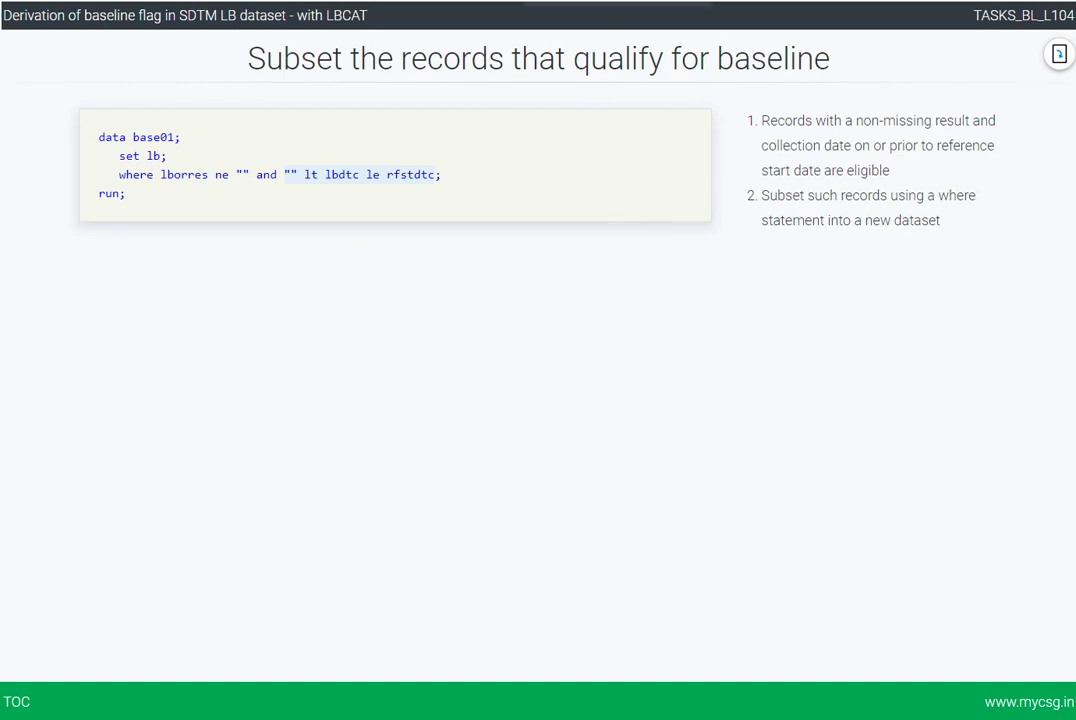
pyautogui.hotkey('alt', 'Tab')
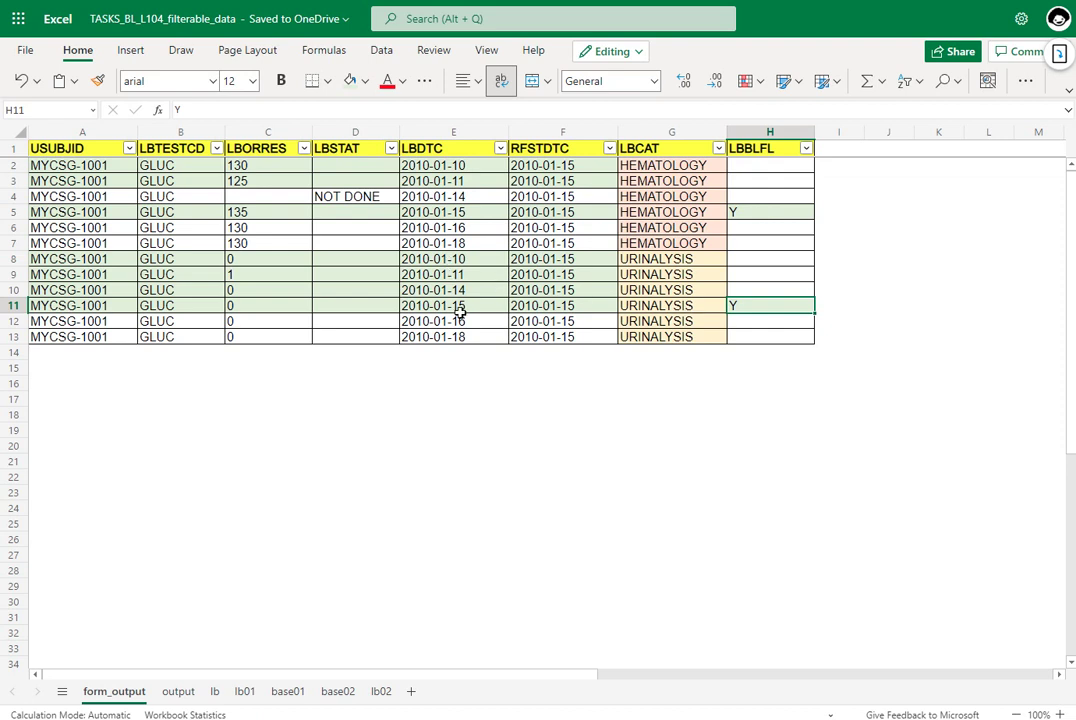
# Step: On the base01 sheet, highlight the three HEMATOLOGY and four URINALYSIS records
pyautogui.click(286, 691)
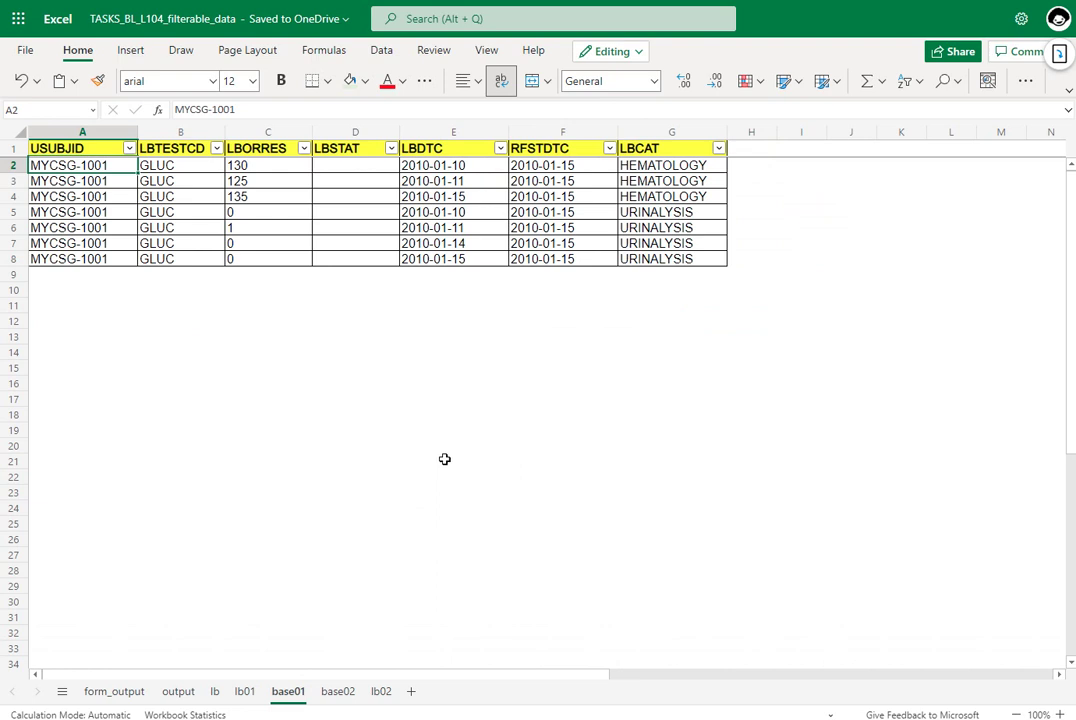
pyautogui.moveTo(474, 171); pyautogui.dragTo(661, 200)
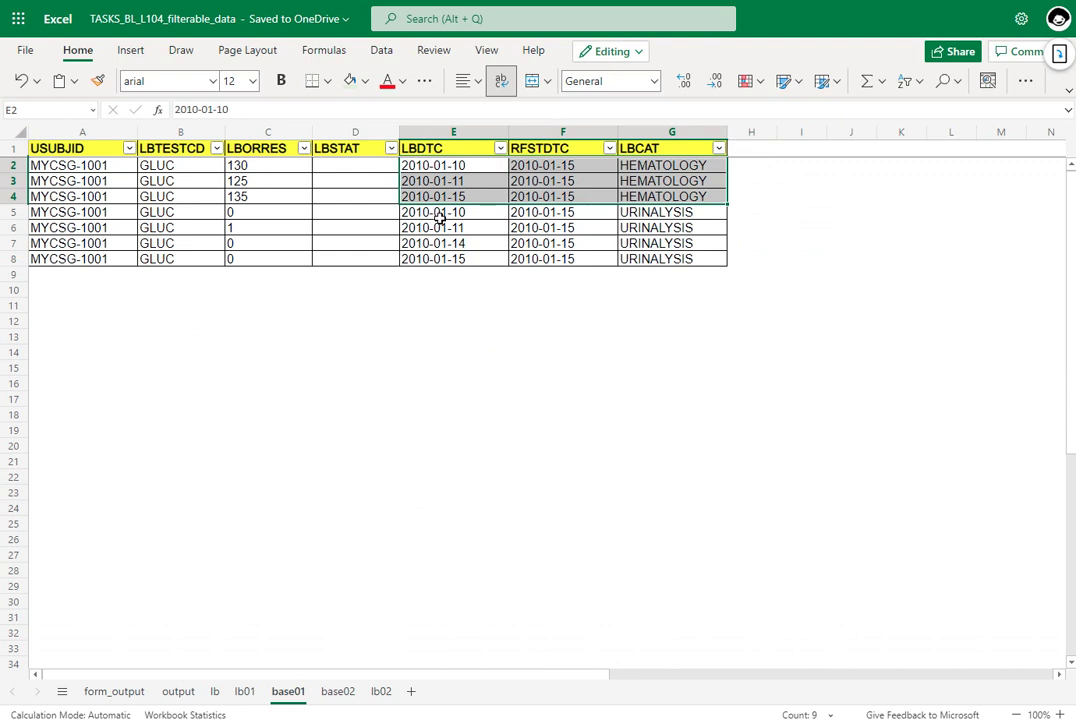
pyautogui.moveTo(439, 213); pyautogui.dragTo(651, 253)
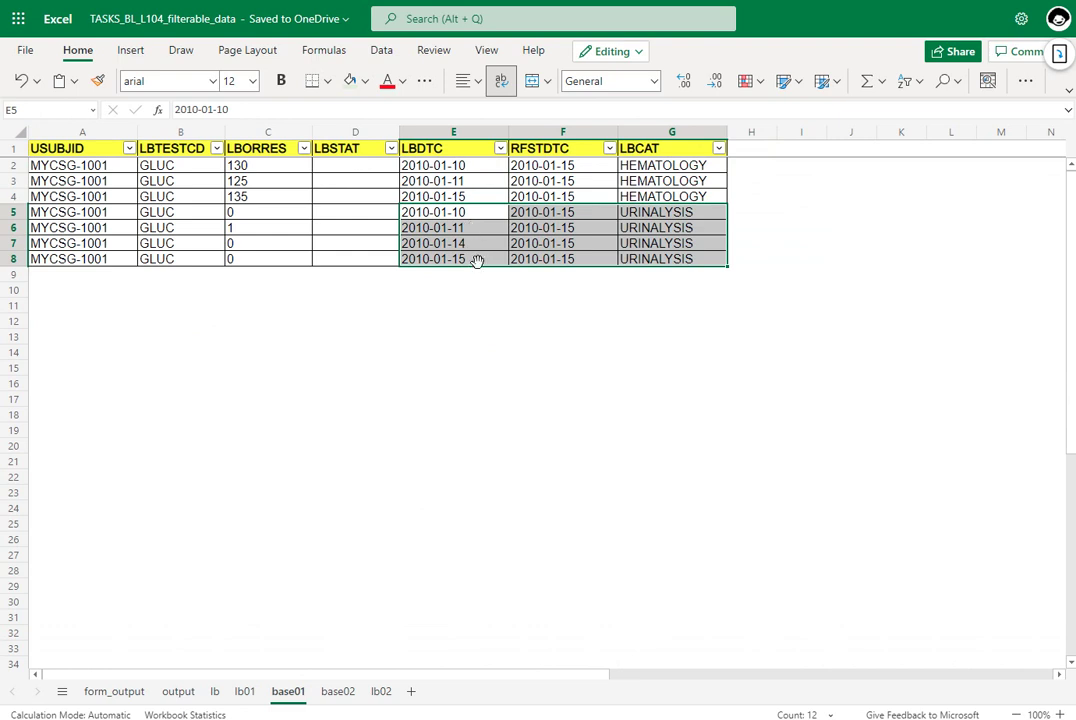
pyautogui.click(521, 380)
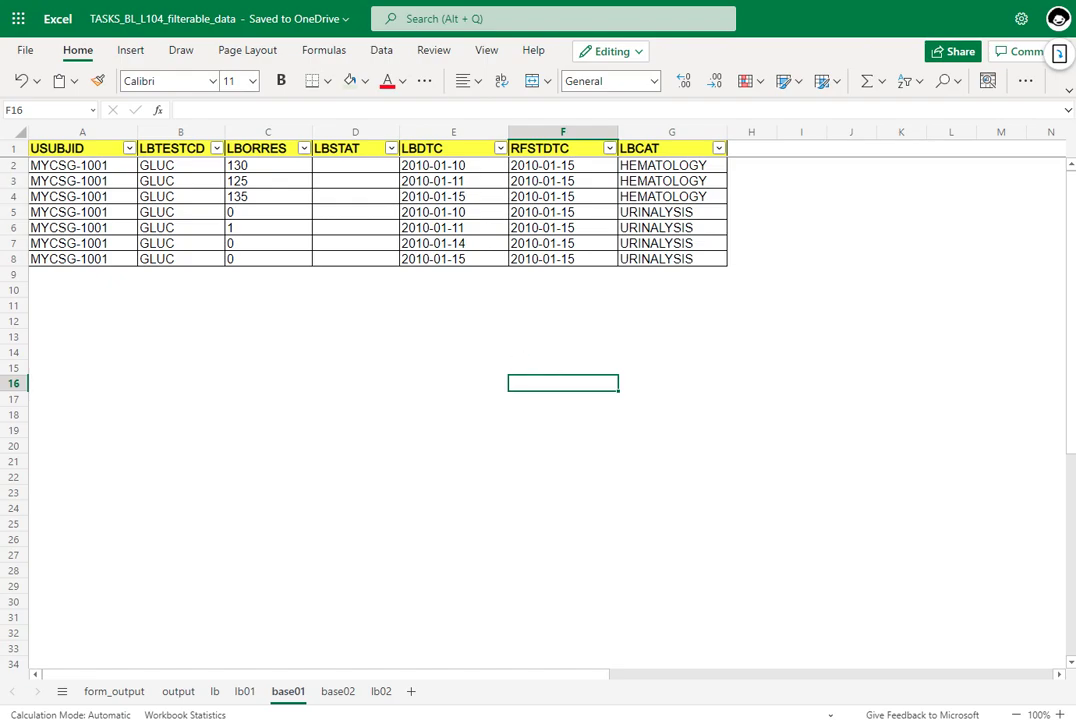